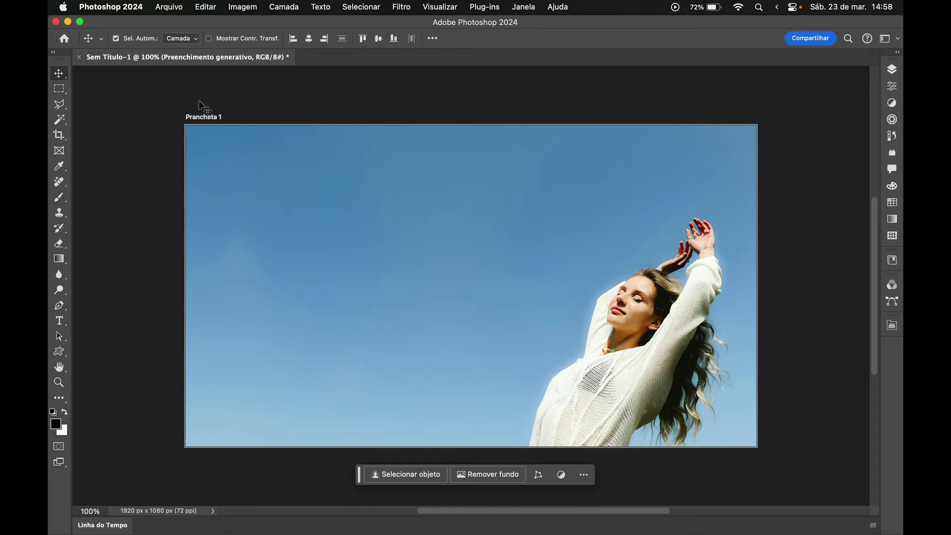
# Check the installed Photoshop version in the About window, then close it.
pyautogui.click(103, 8)
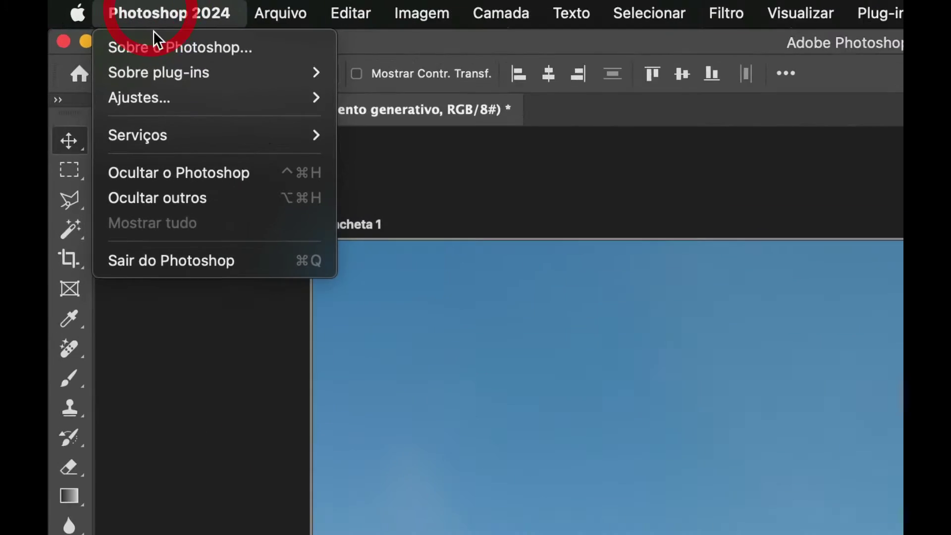
pyautogui.click(197, 65)
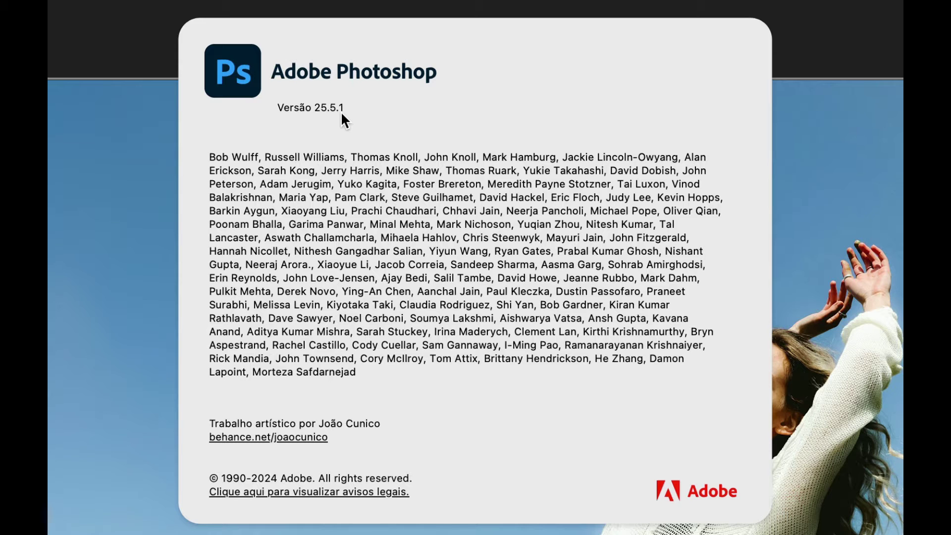
pyautogui.click(308, 2)
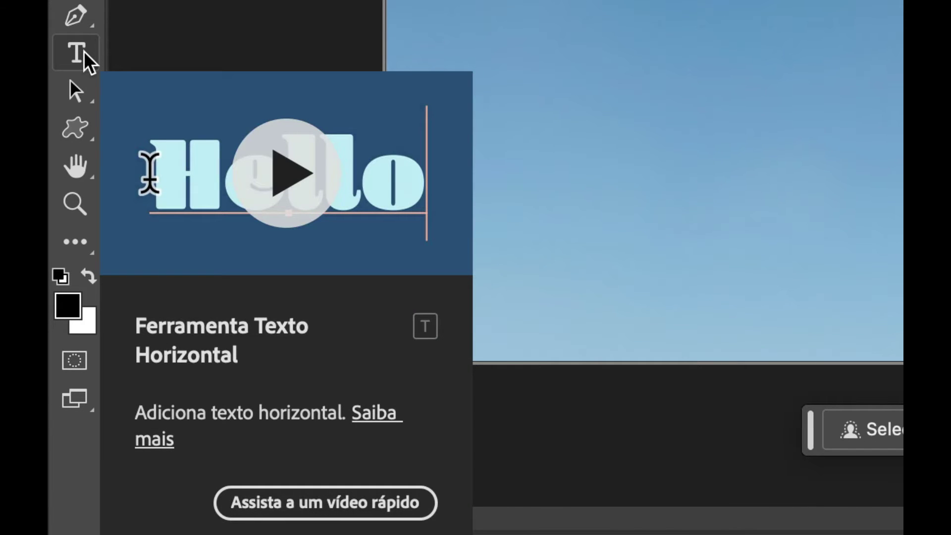
# Drag a horizontal text box over the upper-left sky, filled with lorem ipsum placeholder text.
pyautogui.click(84, 52)
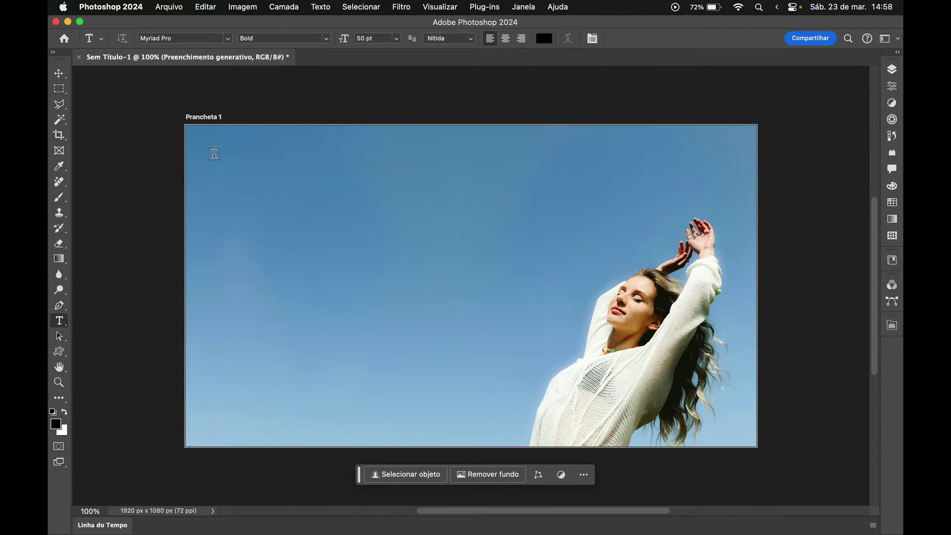
pyautogui.moveTo(214, 153)
pyautogui.mouseDown()
pyautogui.moveTo(441, 195)
pyautogui.moveTo(522, 422)
pyautogui.mouseUp()
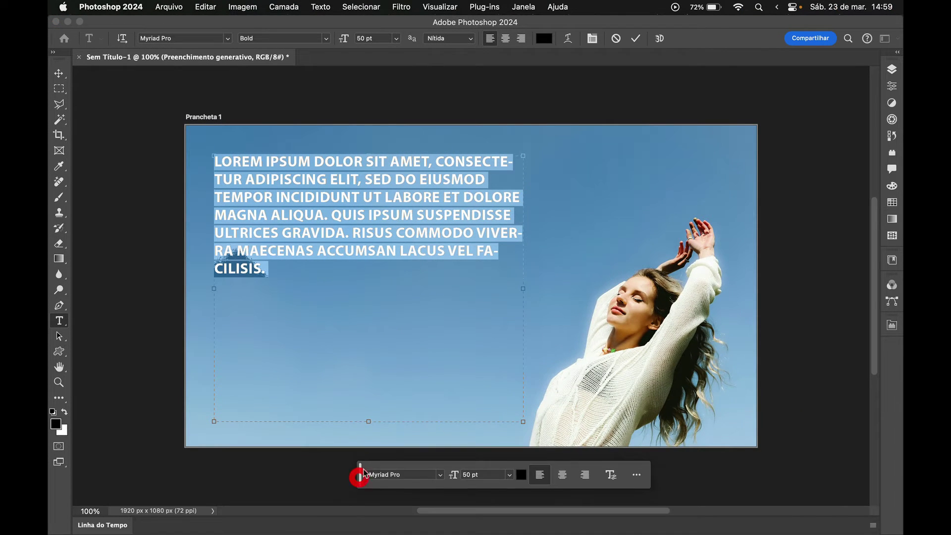
pyautogui.moveTo(358, 473)
pyautogui.mouseDown()
pyautogui.moveTo(575, 274)
pyautogui.moveTo(233, 109)
pyautogui.moveTo(138, 83)
pyautogui.mouseUp()
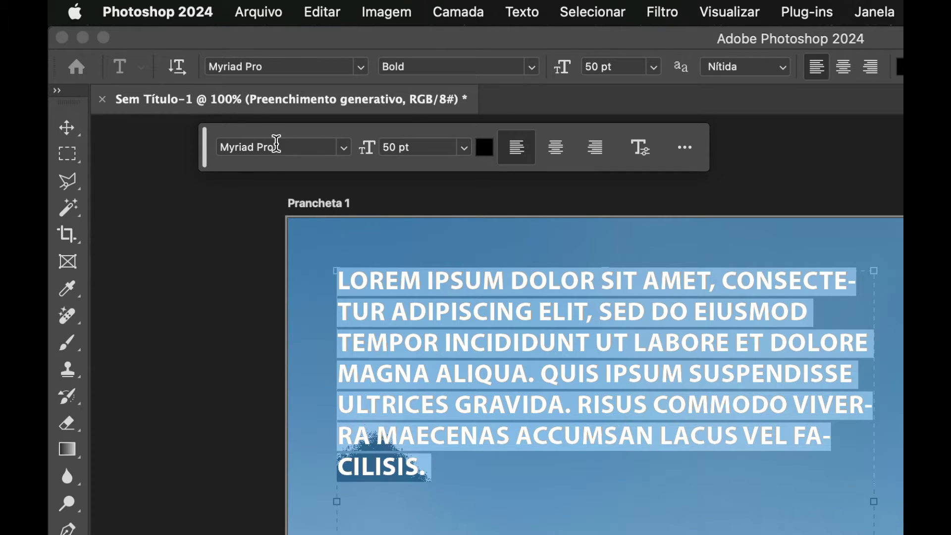
# Try the lorem ipsum text in Arial, then in Futura.
pyautogui.click(345, 154)
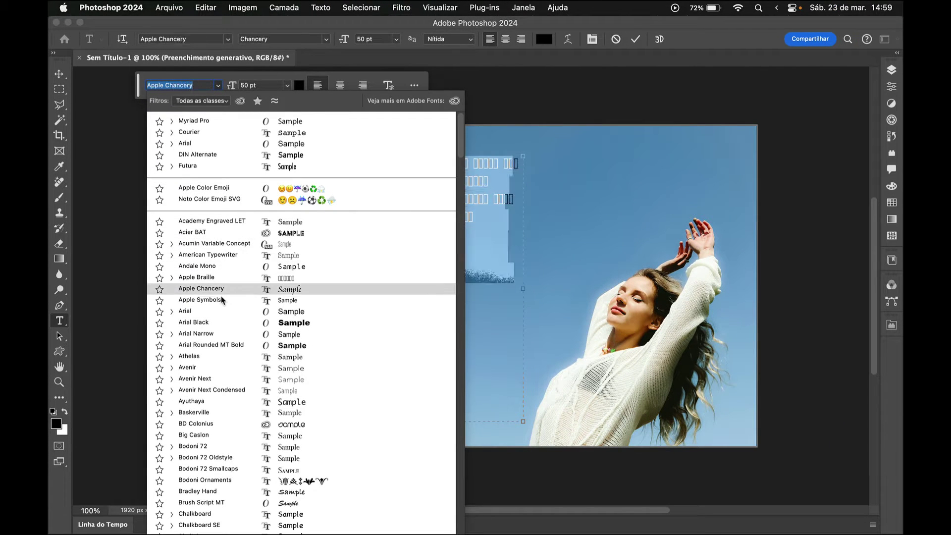
pyautogui.click(216, 313)
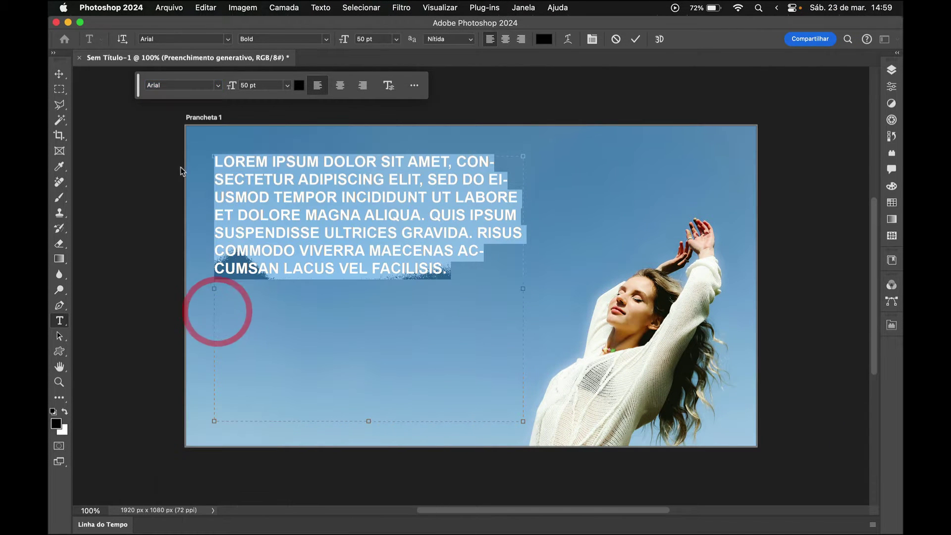
pyautogui.moveTo(199, 89); pyautogui.dragTo(578, 175)
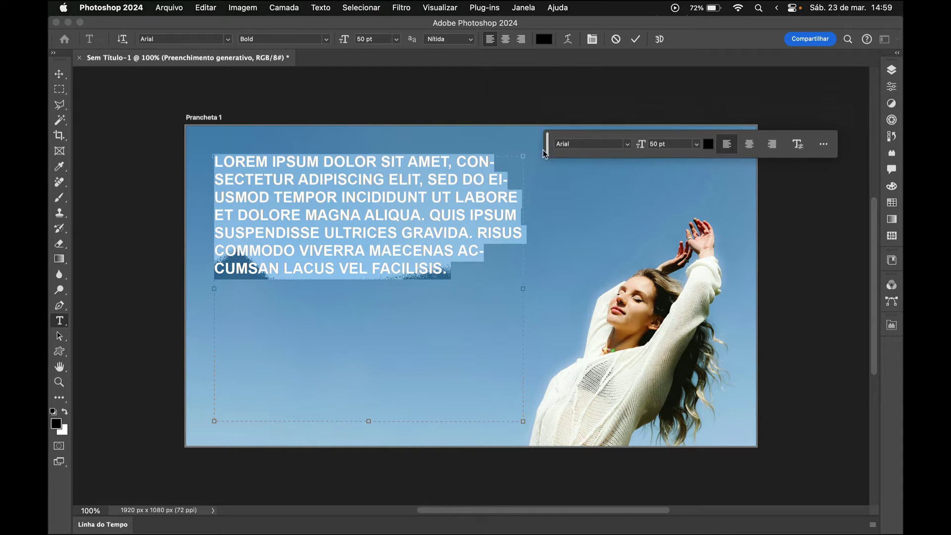
pyautogui.click(616, 173)
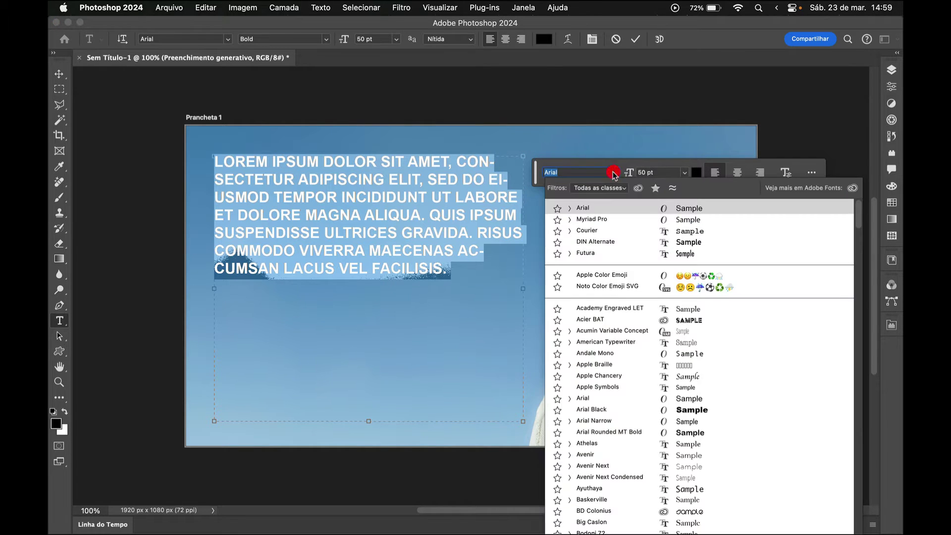
pyautogui.scroll(-10, 613, 382)
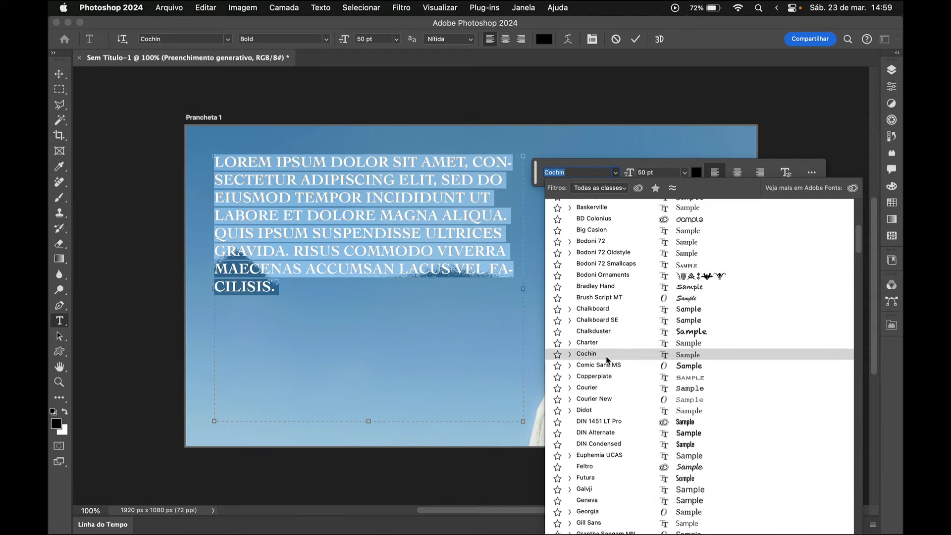
pyautogui.scroll(-5, 608, 367)
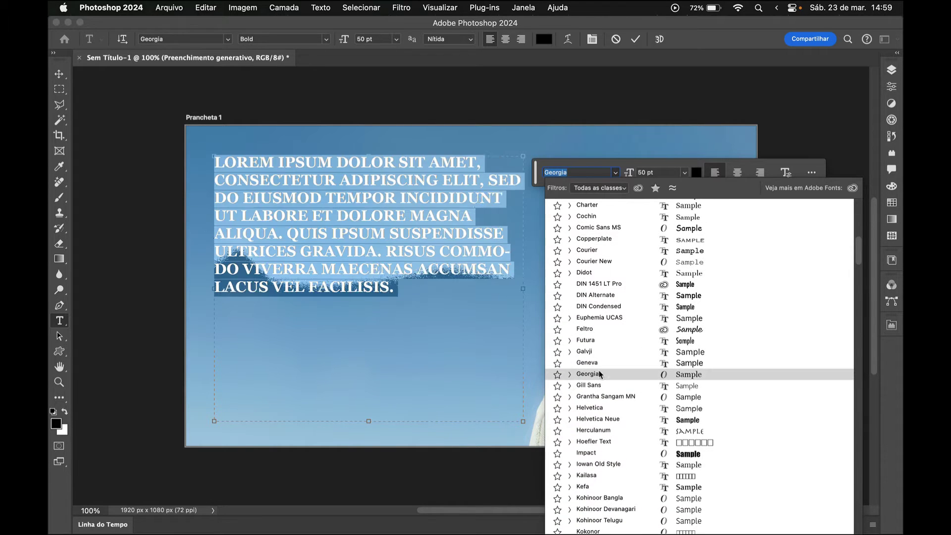
pyautogui.click(594, 340)
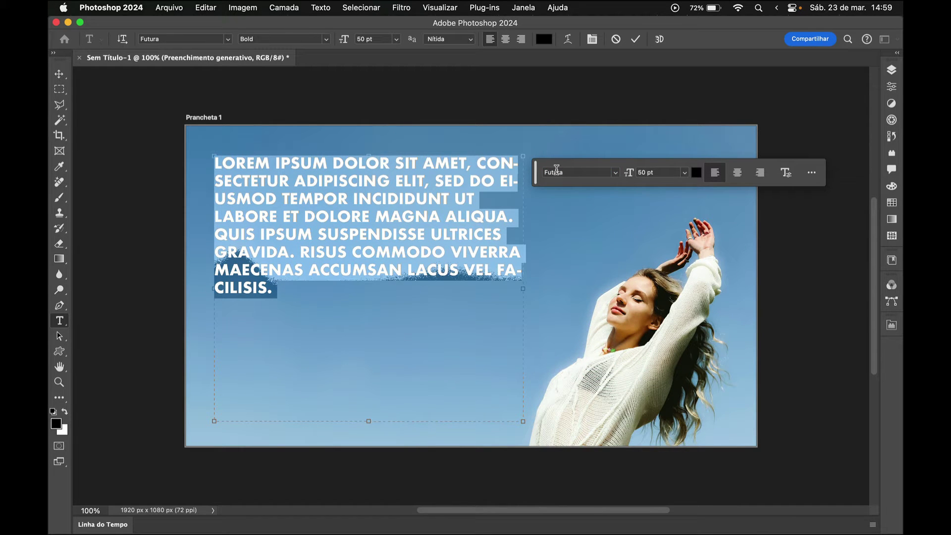
# Browse the font list and set the text in Menlo.
pyautogui.moveTo(536, 172); pyautogui.dragTo(140, 87)
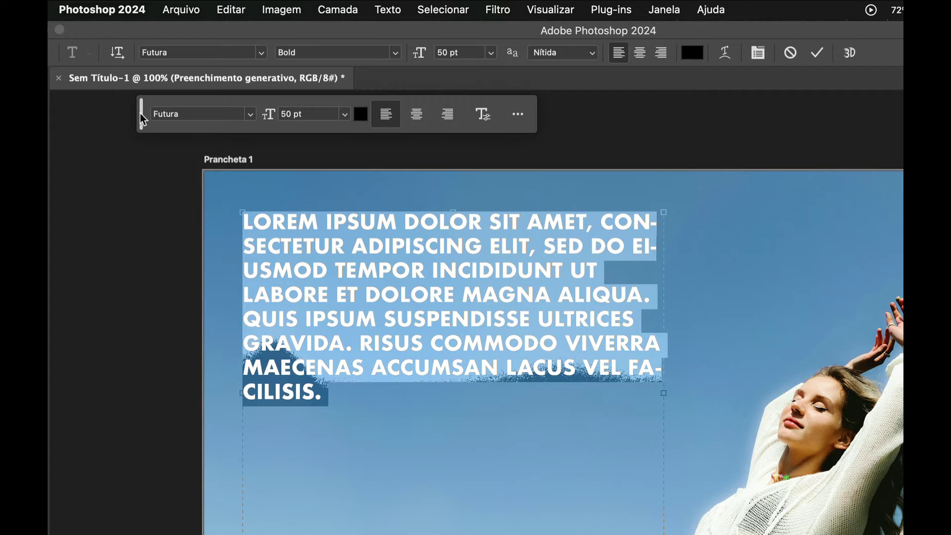
pyautogui.moveTo(141, 119)
pyautogui.mouseDown()
pyautogui.moveTo(726, 203)
pyautogui.moveTo(680, 231)
pyautogui.mouseUp()
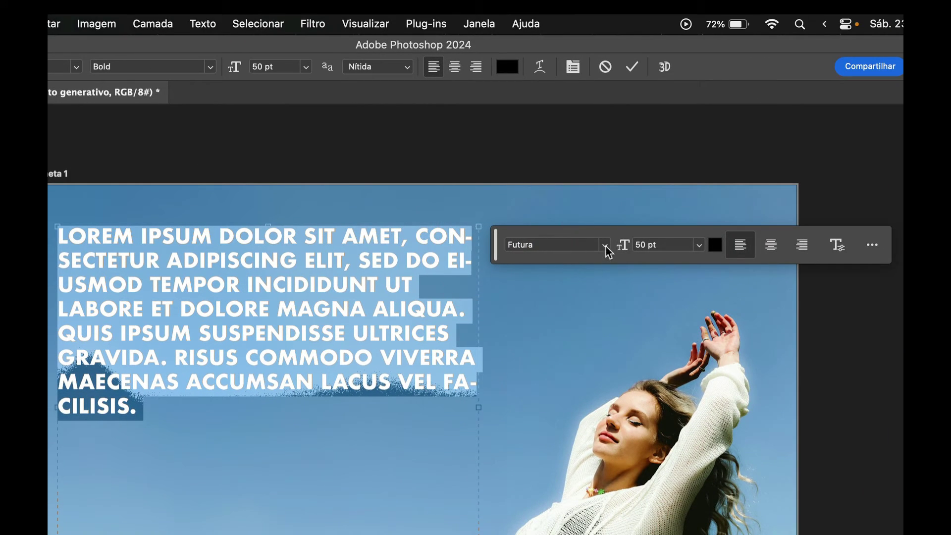
pyautogui.click(607, 246)
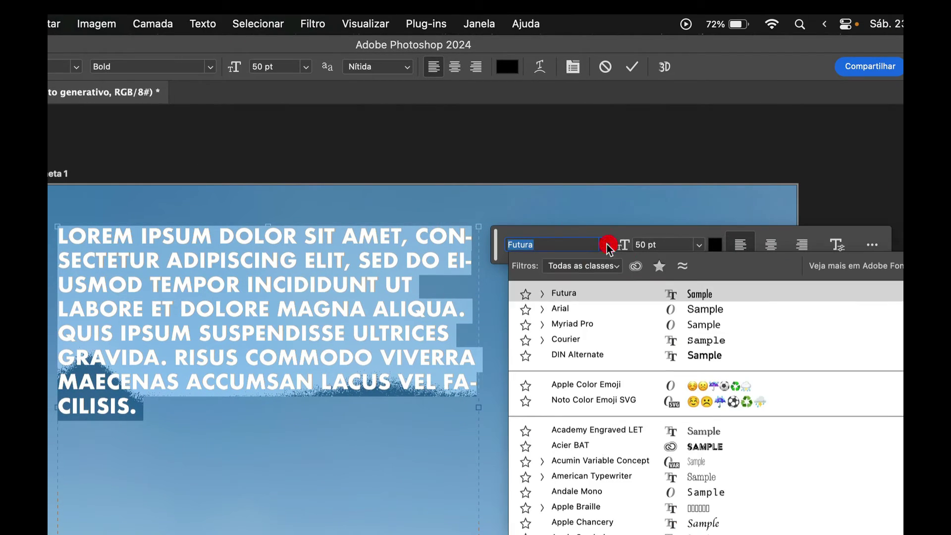
pyautogui.scroll(-5, 599, 496)
pyautogui.scroll(-10, 599, 500)
pyautogui.scroll(-10, 600, 506)
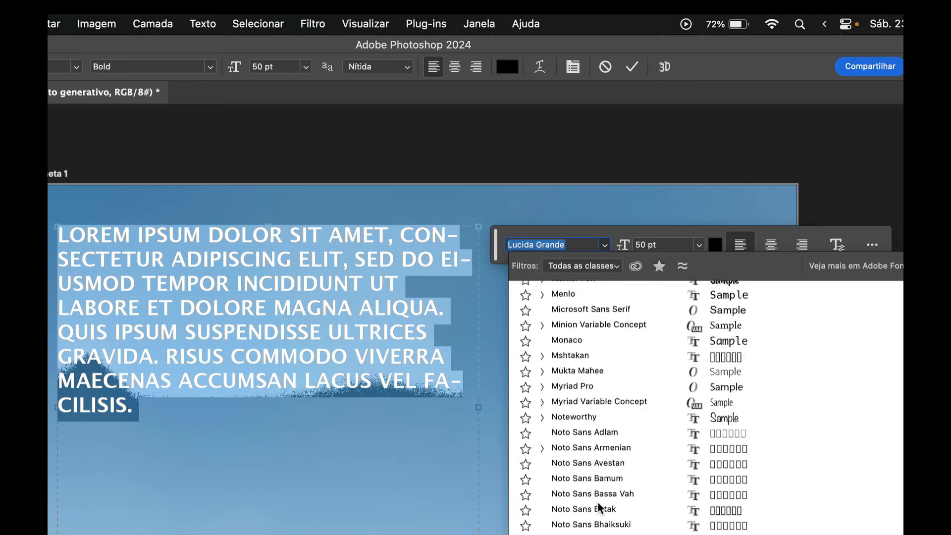
pyautogui.scroll(-10, 602, 508)
pyautogui.scroll(5, 595, 418)
pyautogui.scroll(10, 593, 415)
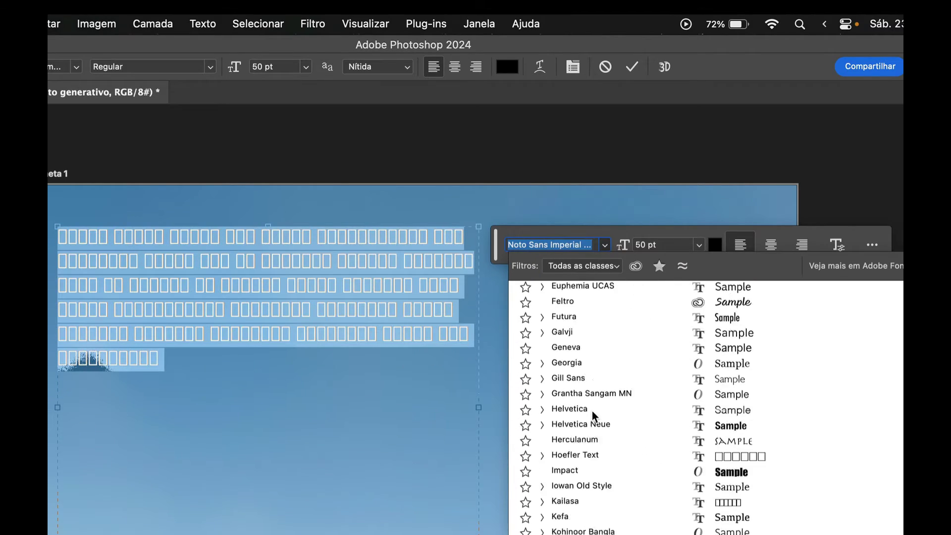
pyautogui.scroll(1, 599, 446)
pyautogui.scroll(-3, 603, 475)
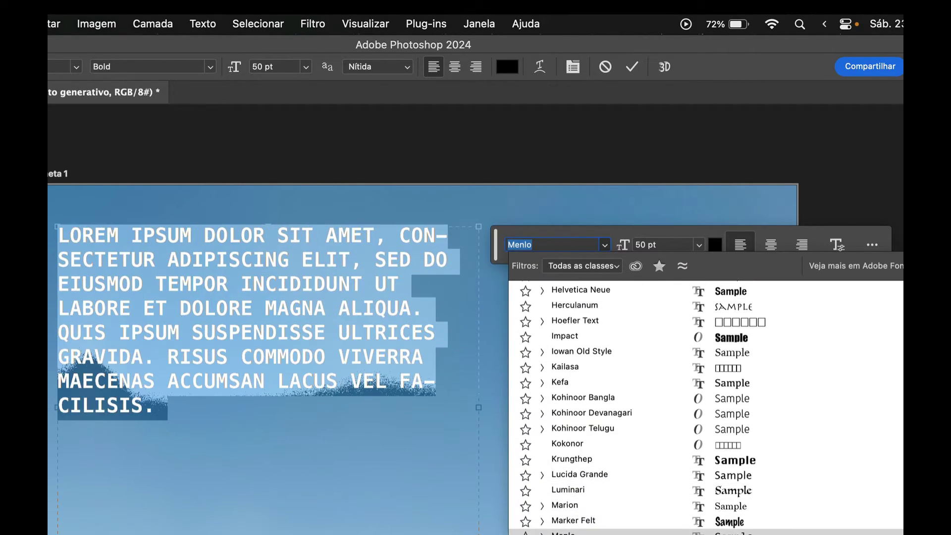
pyautogui.click(565, 534)
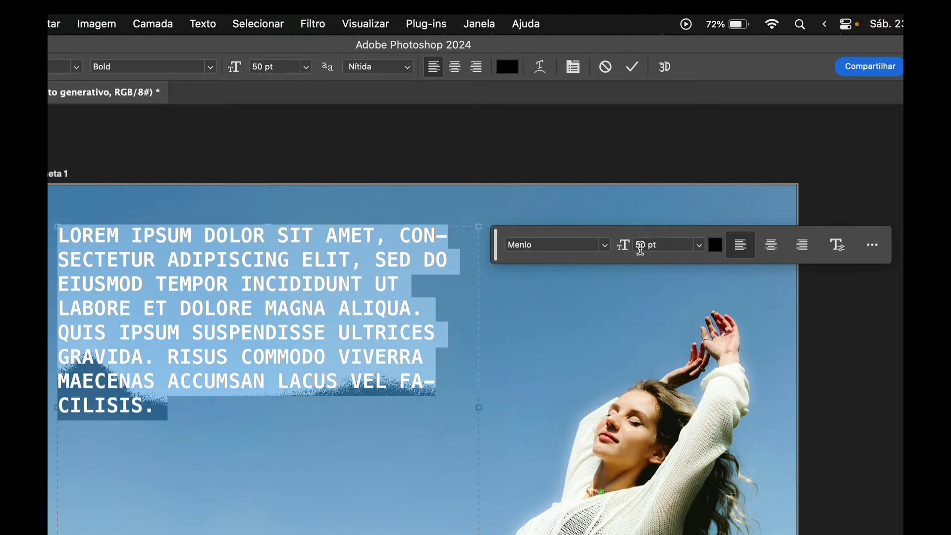
# Set the lorem ipsum font size to 62 pt, briefly trying 18 pt.
pyautogui.moveTo(626, 253)
pyautogui.mouseDown()
pyautogui.moveTo(644, 252)
pyautogui.moveTo(623, 249)
pyautogui.moveTo(631, 249)
pyautogui.mouseUp()
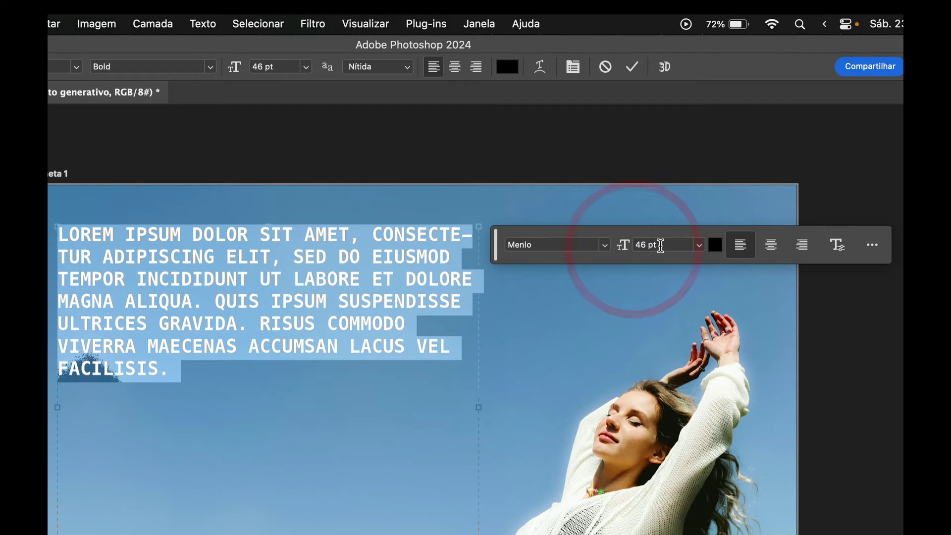
pyautogui.click(700, 246)
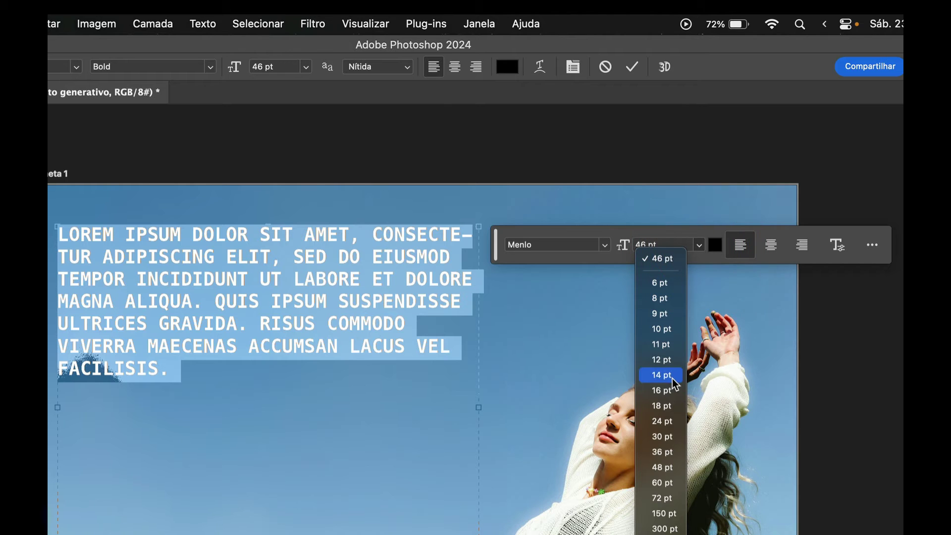
pyautogui.click(674, 406)
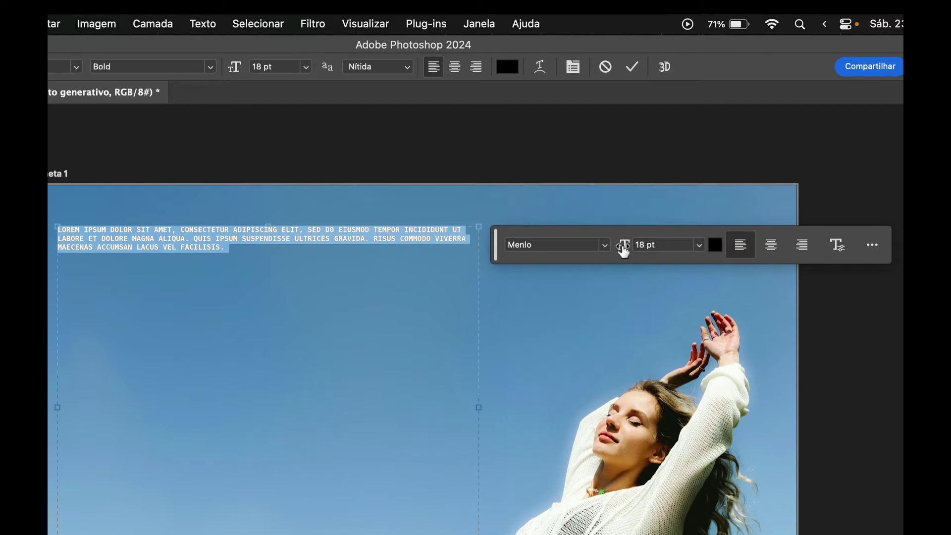
pyautogui.moveTo(624, 252); pyautogui.dragTo(659, 253)
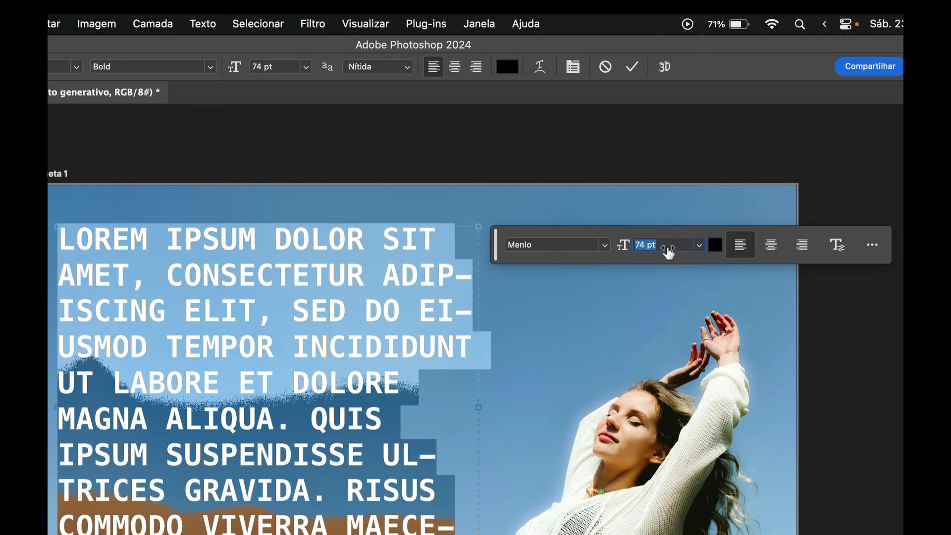
pyautogui.write('62')
pyautogui.click(672, 248)
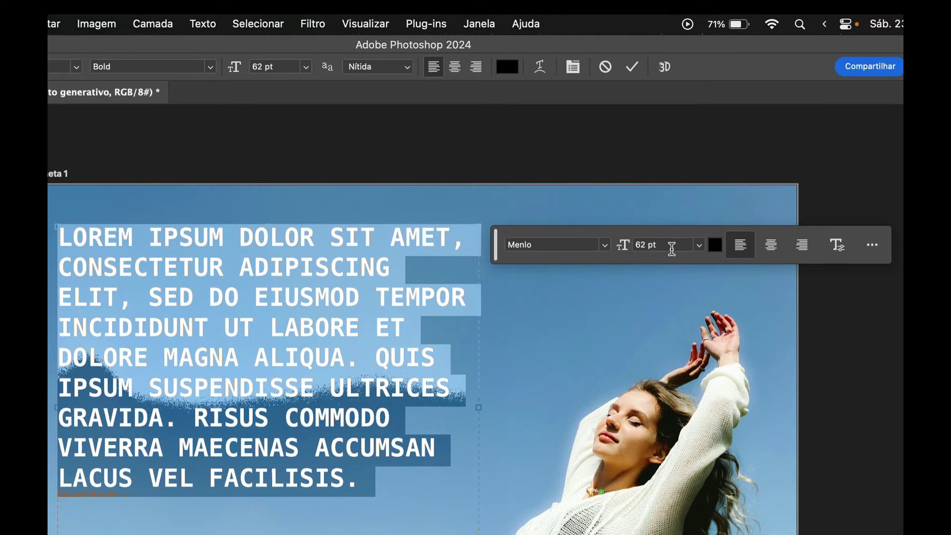
# Change the text colour to pure white in the Color Picker.
pyautogui.click(716, 248)
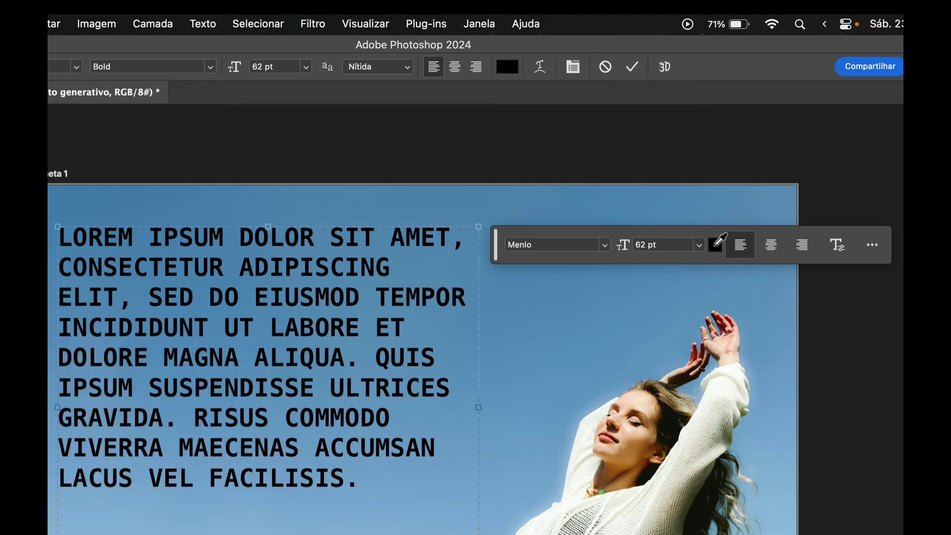
pyautogui.moveTo(148, 355); pyautogui.dragTo(713, 352)
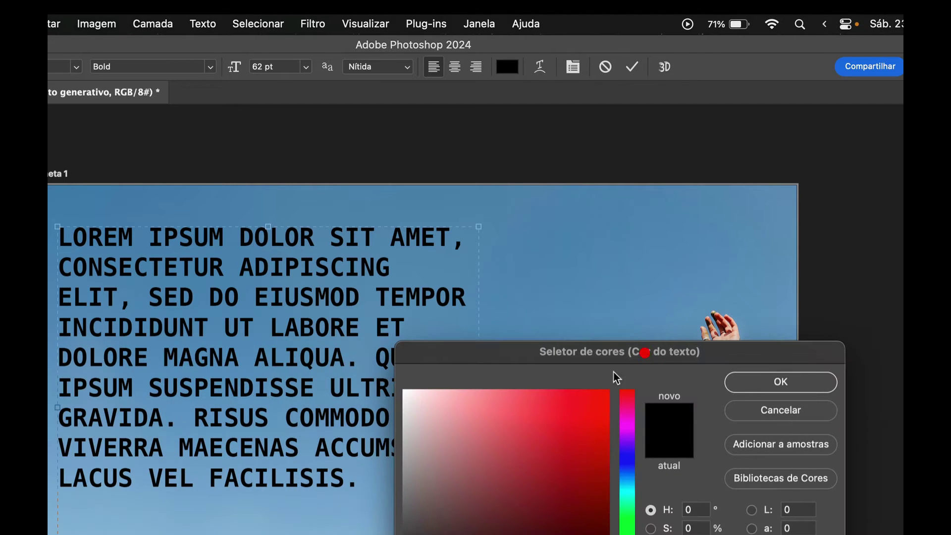
pyautogui.moveTo(645, 342); pyautogui.dragTo(644, 310)
pyautogui.click(402, 389)
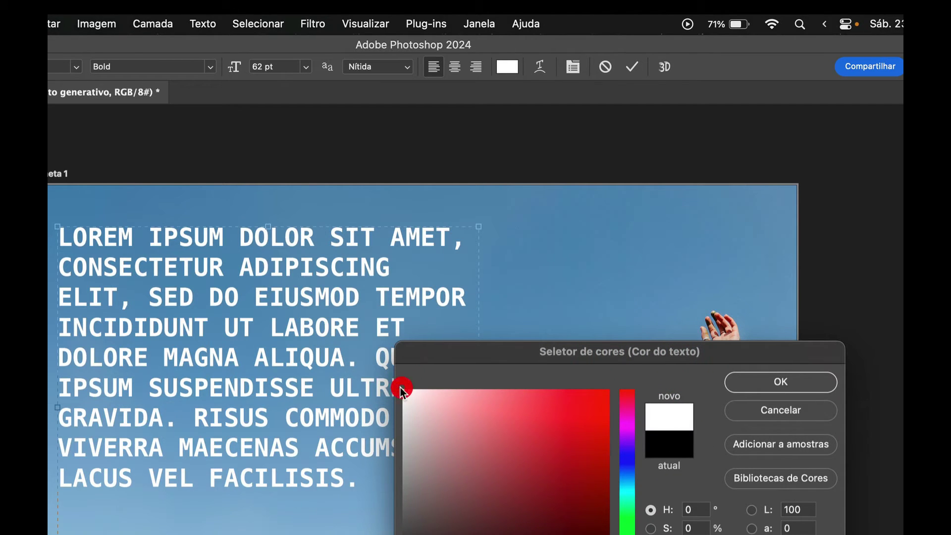
pyautogui.click(781, 381)
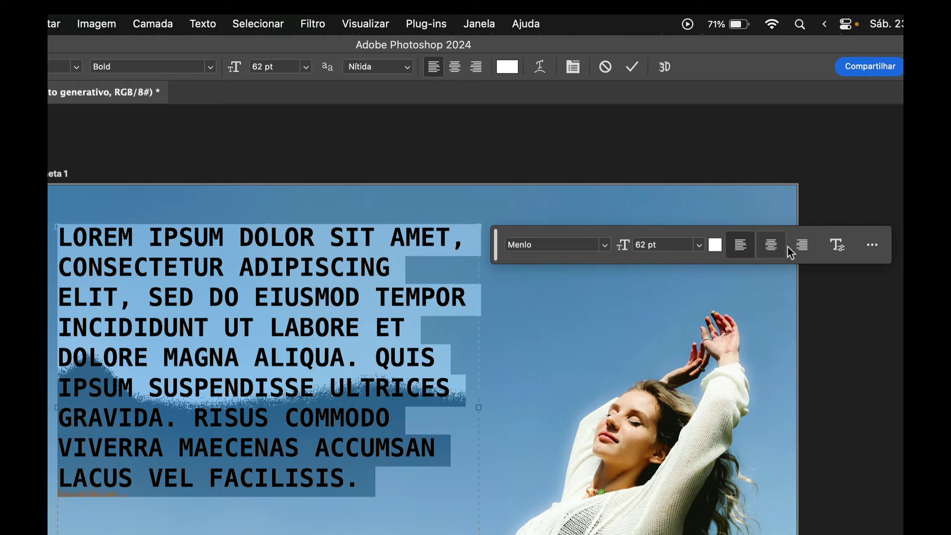
# Try centred and right alignment, then keep the paragraph left-aligned.
pyautogui.click(775, 247)
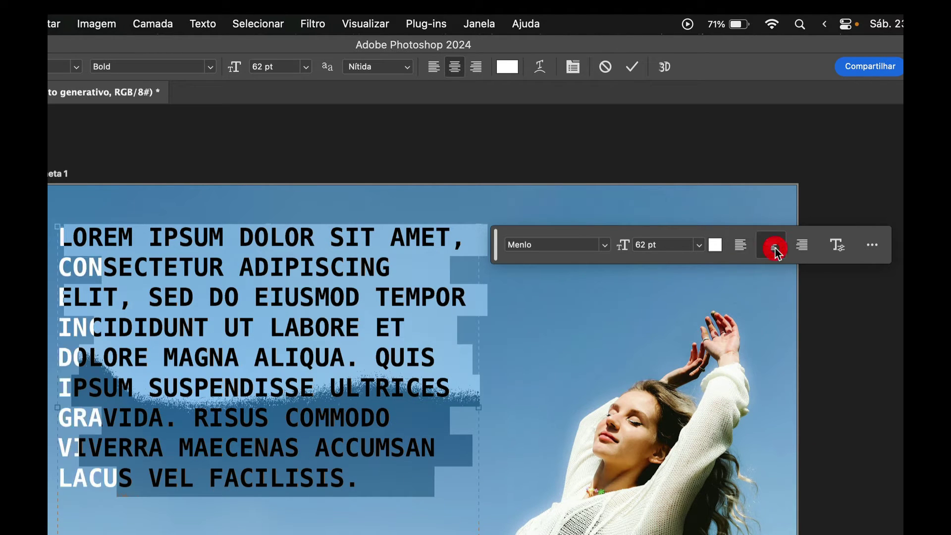
pyautogui.click(802, 247)
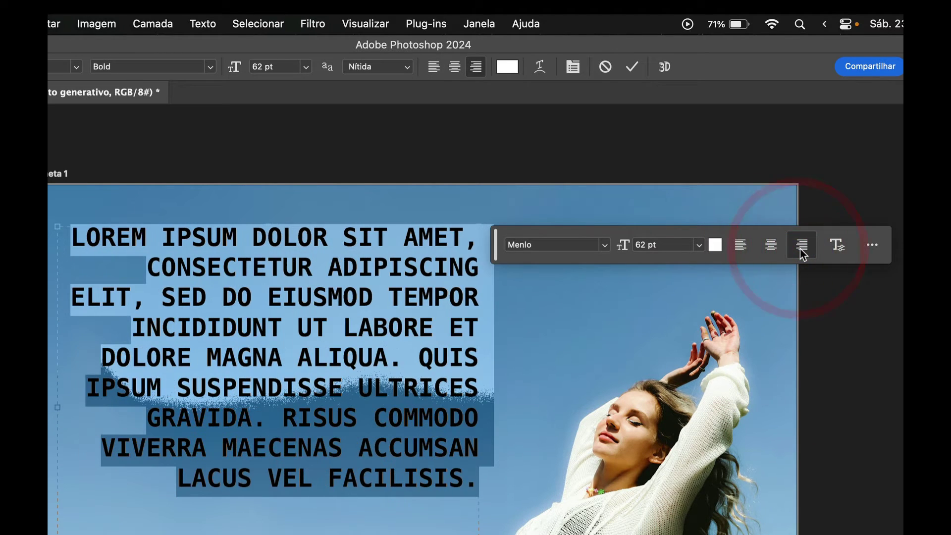
pyautogui.click(741, 247)
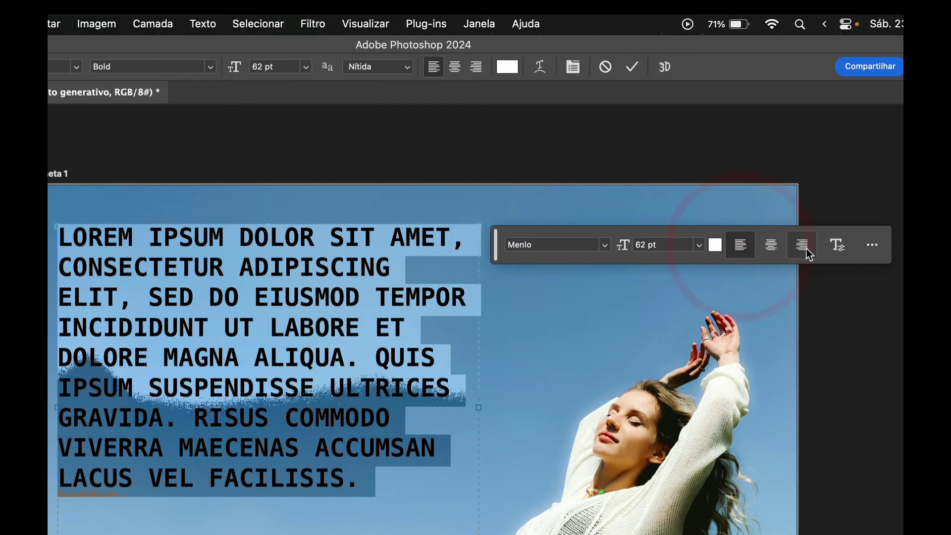
pyautogui.click(802, 246)
pyautogui.click(742, 247)
# Set the paragraph's leading to 69 pt after trying 18 and 48 pt.
pyautogui.click(838, 245)
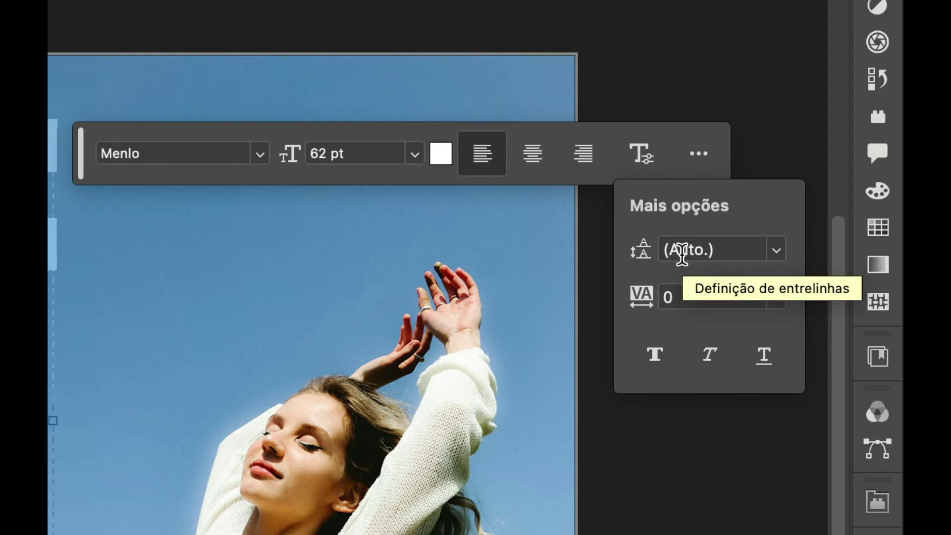
pyautogui.click(776, 255)
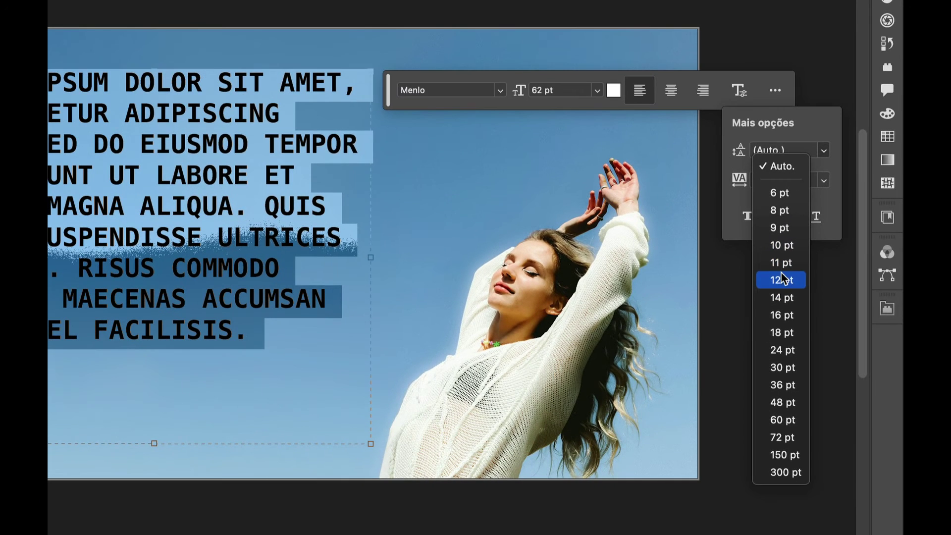
pyautogui.click(783, 332)
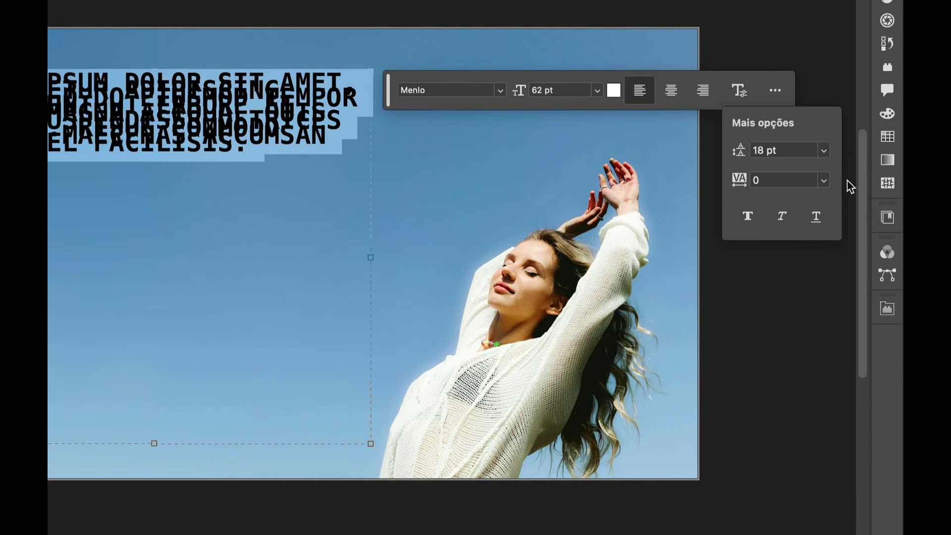
pyautogui.click(826, 151)
pyautogui.click(783, 401)
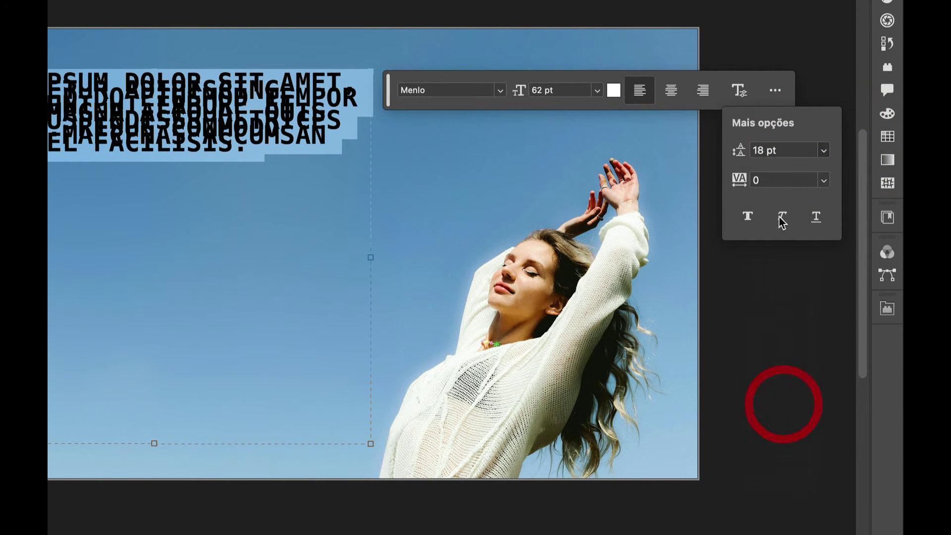
pyautogui.moveTo(738, 153)
pyautogui.mouseDown()
pyautogui.moveTo(804, 153)
pyautogui.moveTo(755, 157)
pyautogui.mouseUp()
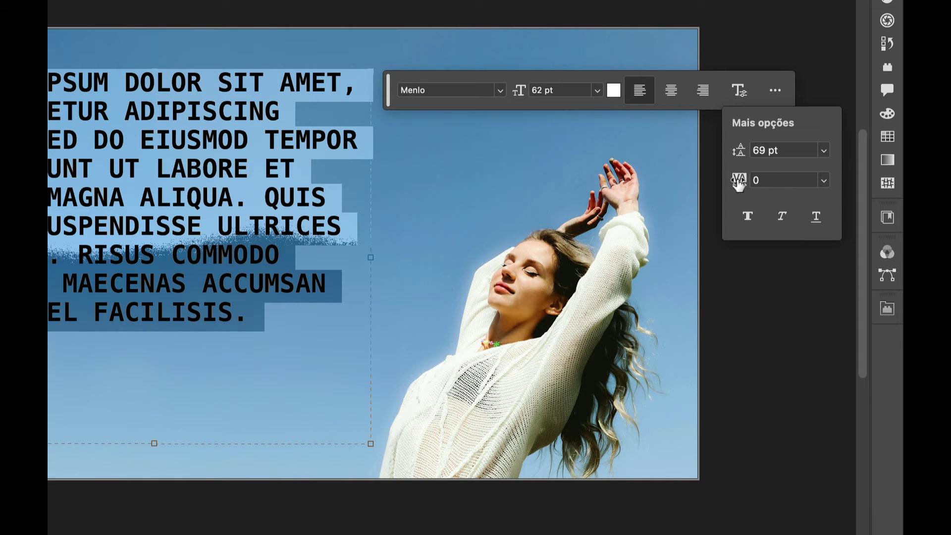
# Set tracking to 360 and apply Faux Bold and Faux Italic, leaving underline off.
pyautogui.moveTo(739, 184); pyautogui.dragTo(753, 182)
pyautogui.press('Down')
pyautogui.press('Down')
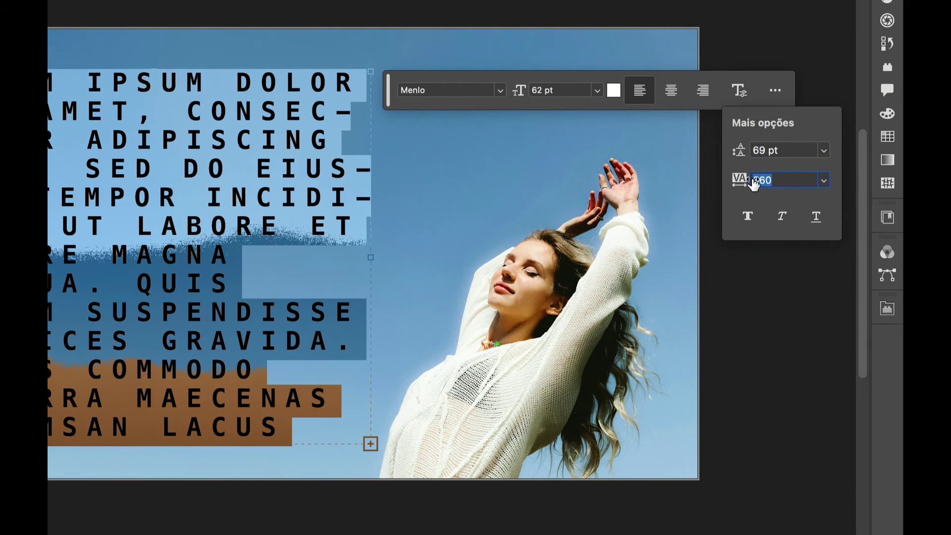
pyautogui.click(749, 218)
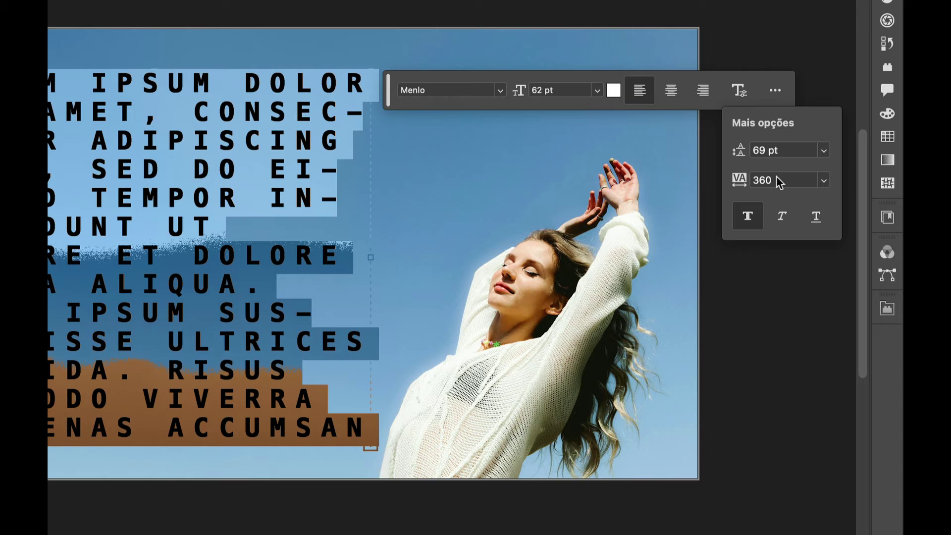
pyautogui.click(783, 217)
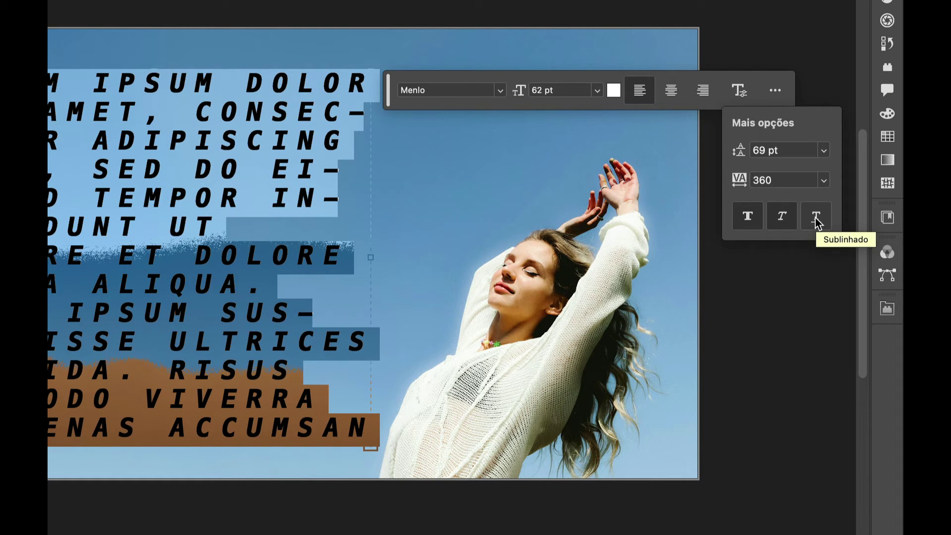
pyautogui.click(816, 218)
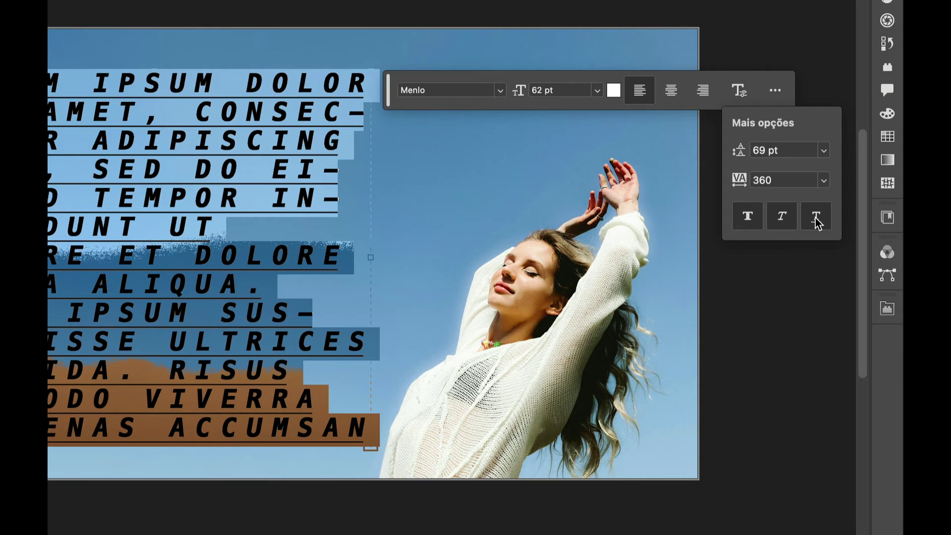
pyautogui.click(816, 218)
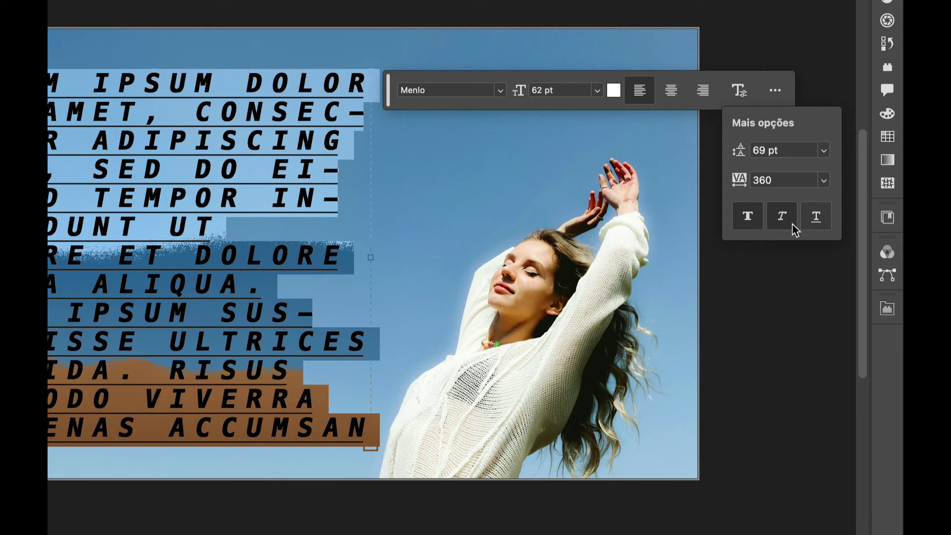
pyautogui.click(775, 92)
pyautogui.click(779, 97)
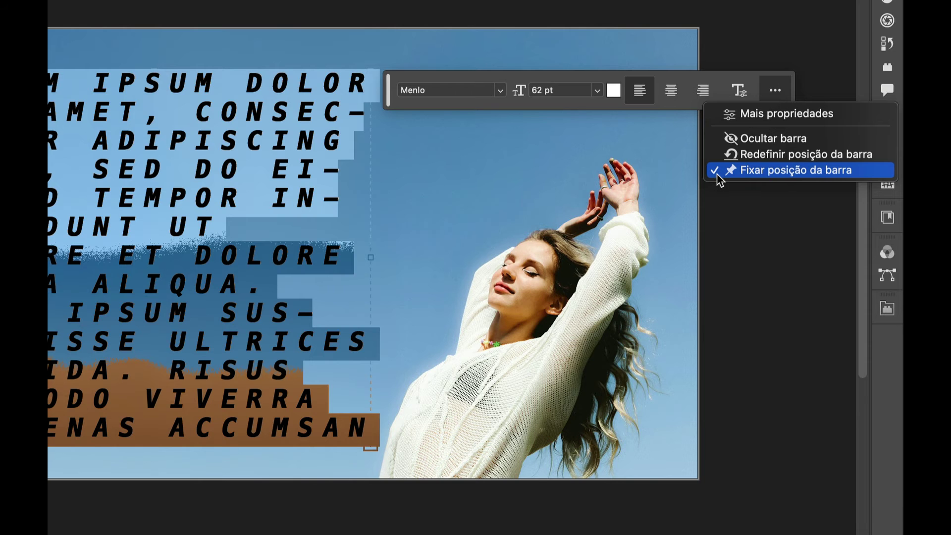
# Unpin the floating text bar and move it to the top right, off the picture.
pyautogui.click(724, 82)
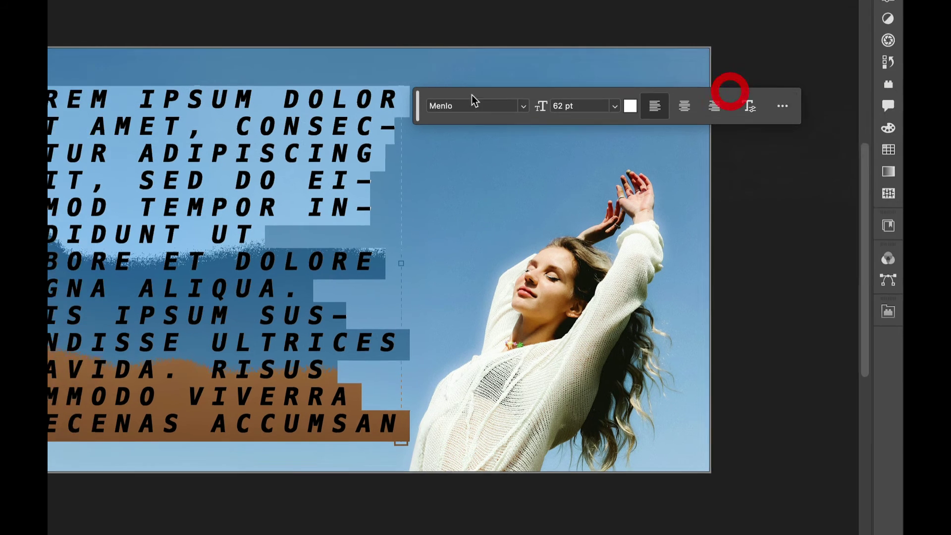
pyautogui.moveTo(538, 167)
pyautogui.mouseDown()
pyautogui.moveTo(609, 85)
pyautogui.moveTo(551, 94)
pyautogui.moveTo(572, 85)
pyautogui.mouseUp()
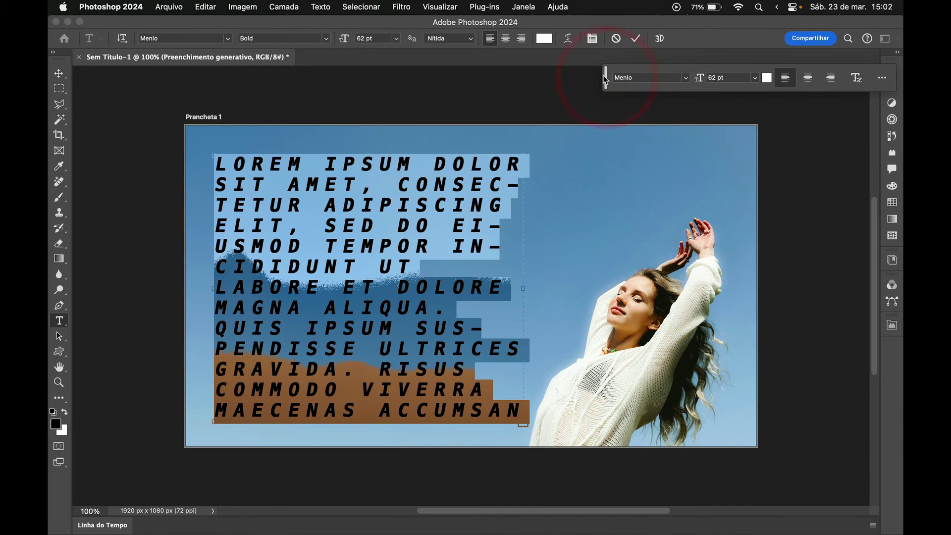
pyautogui.click(481, 201)
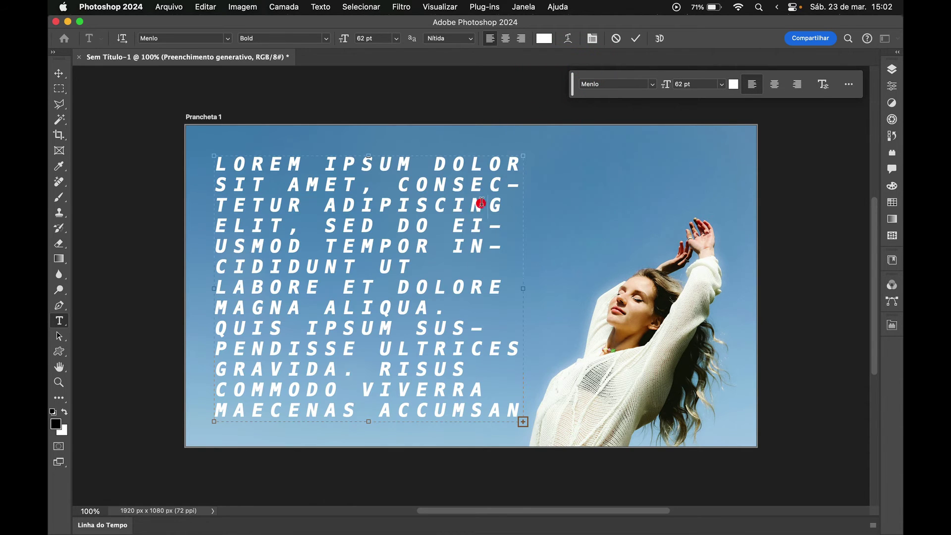